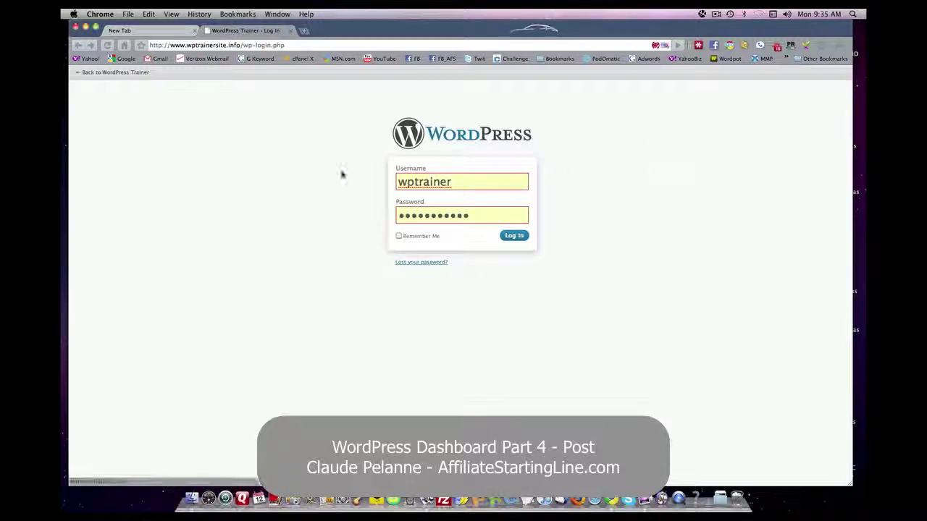
# Log in to the site's admin area with the prefilled credentials and open the General settings.
pyautogui.click(514, 236)
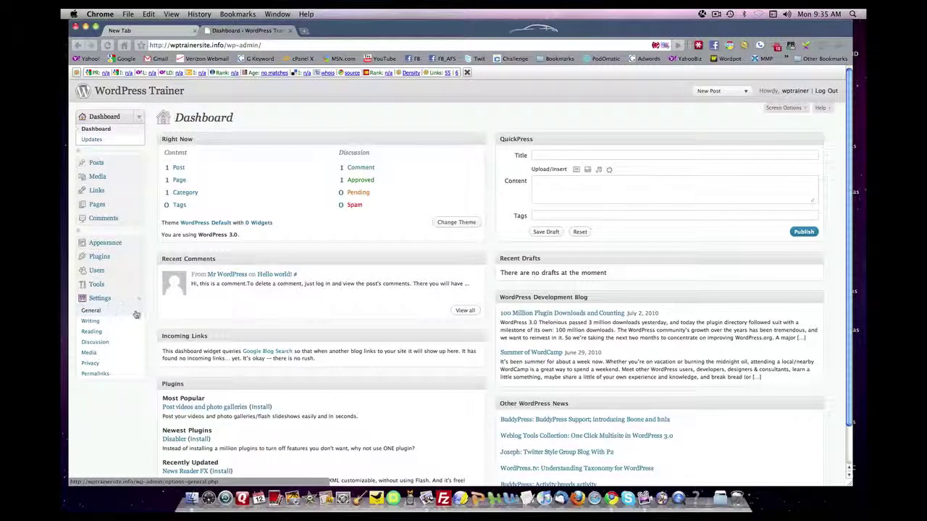
pyautogui.click(136, 316)
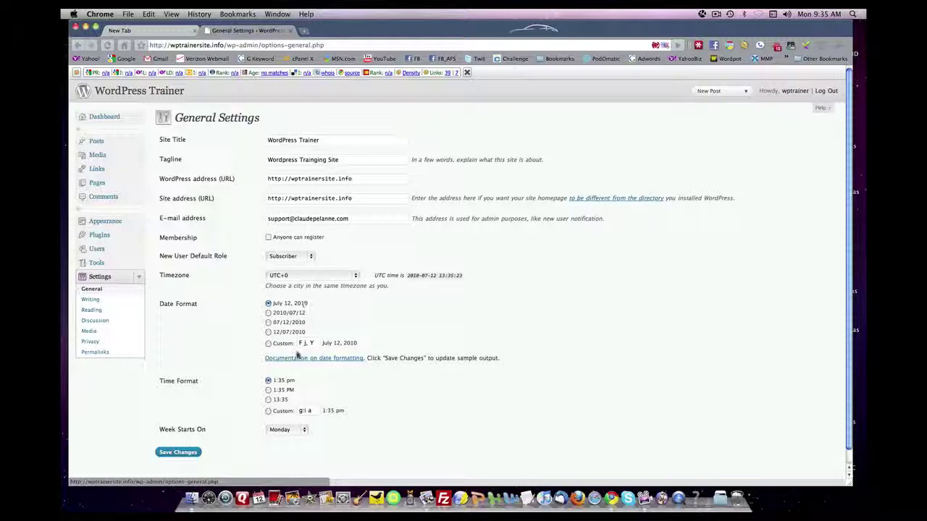
# Review the site's Writing, Reading and Permalink settings pages.
pyautogui.click(92, 301)
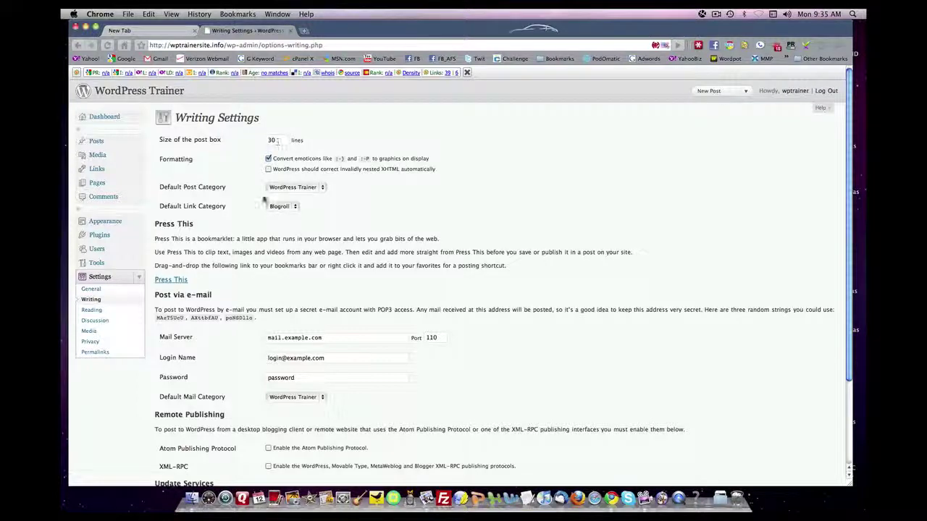
pyautogui.scroll(-3, 172, 381)
pyautogui.scroll(3, 145, 373)
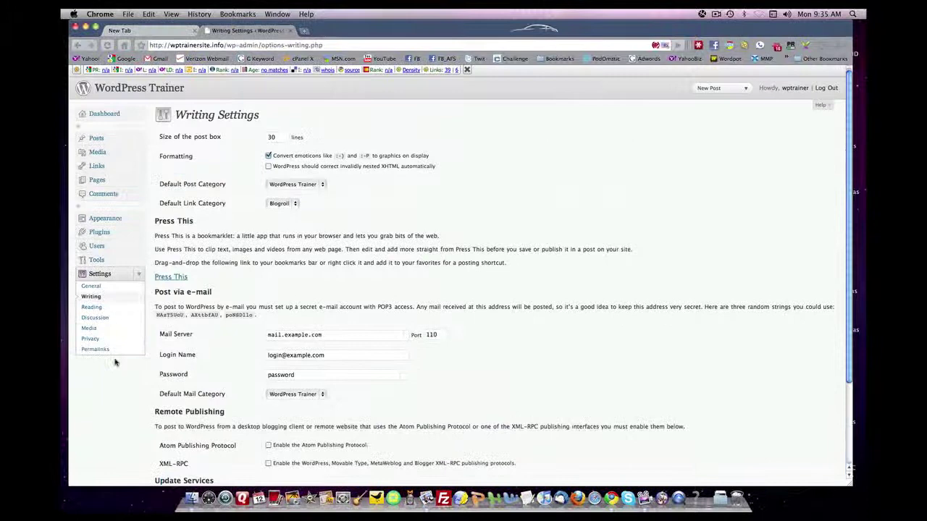
pyautogui.click(101, 313)
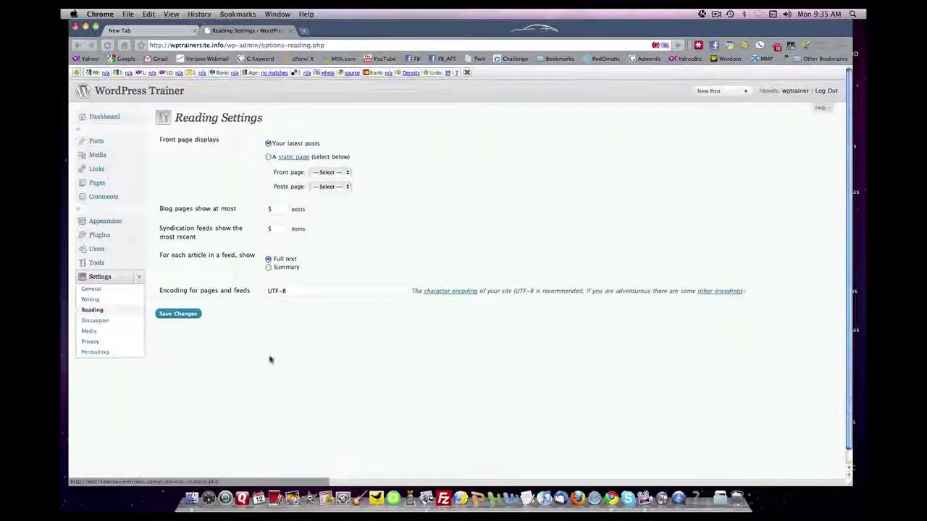
pyautogui.click(108, 343)
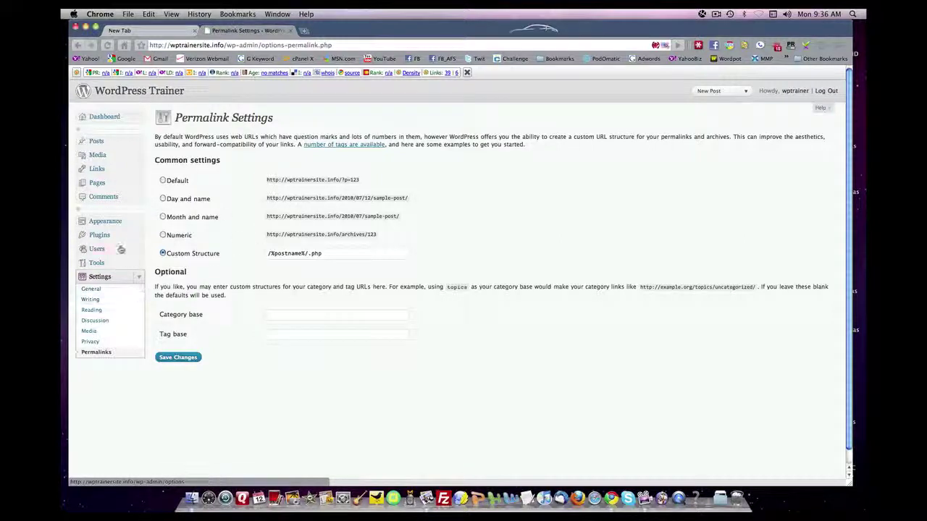
# Go to the site's posts list and start a new post.
pyautogui.click(98, 142)
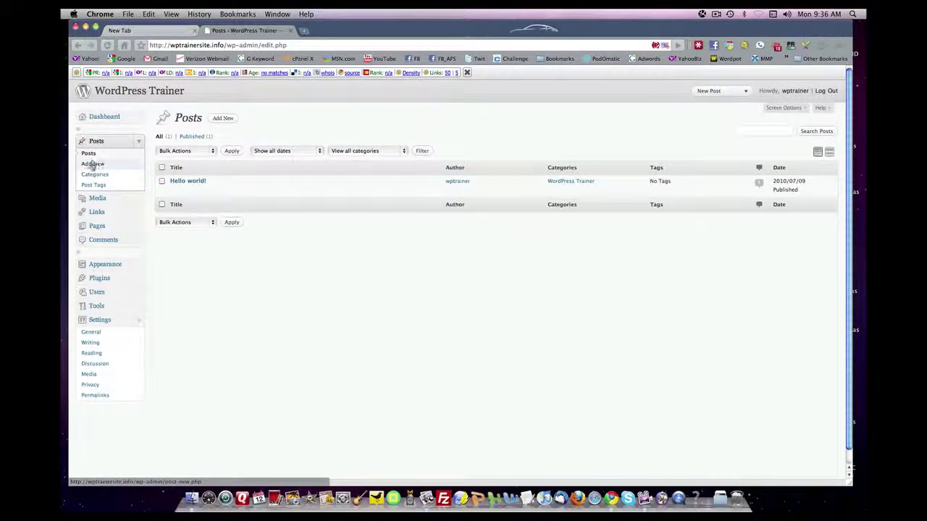
pyautogui.click(92, 164)
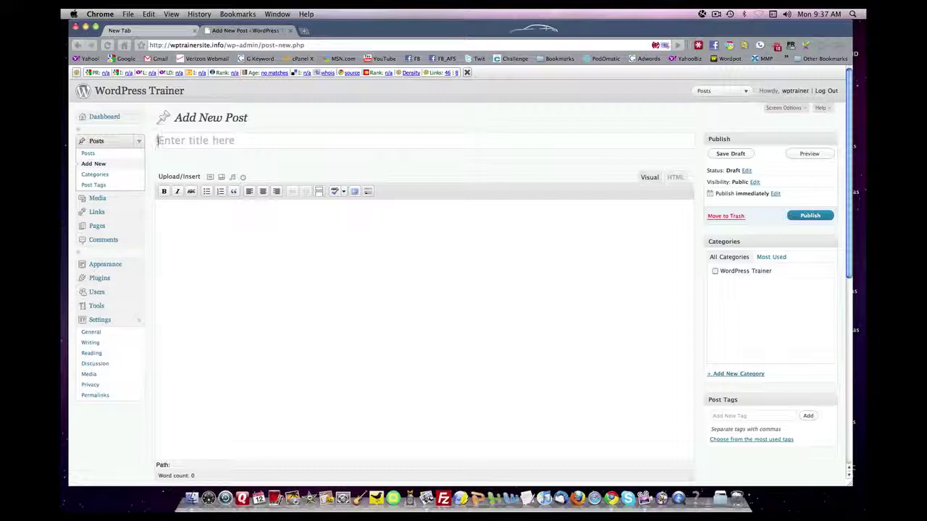
pyautogui.rightClick(160, 141)
pyautogui.click(236, 143)
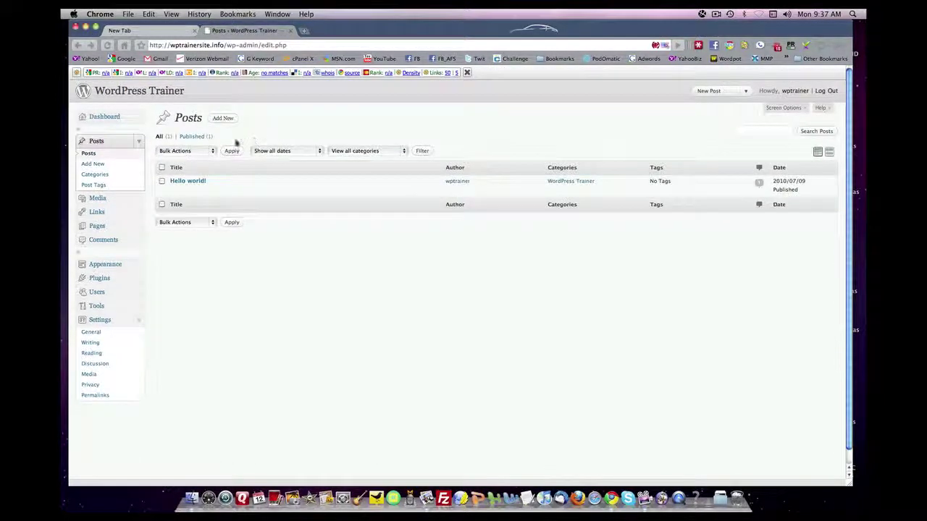
pyautogui.click(93, 165)
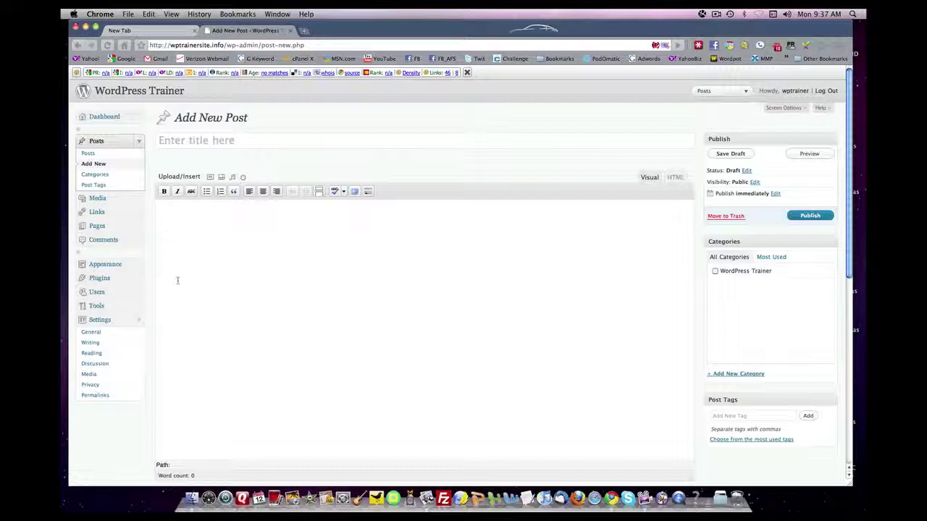
# View the new post's editor in HTML mode, return it to Visual mode and look over the editing area.
pyautogui.click(676, 178)
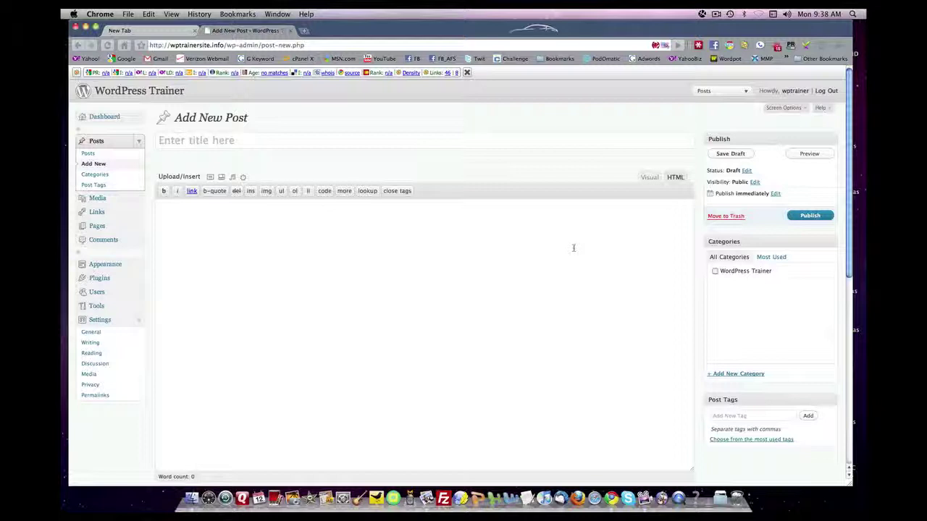
pyautogui.click(649, 178)
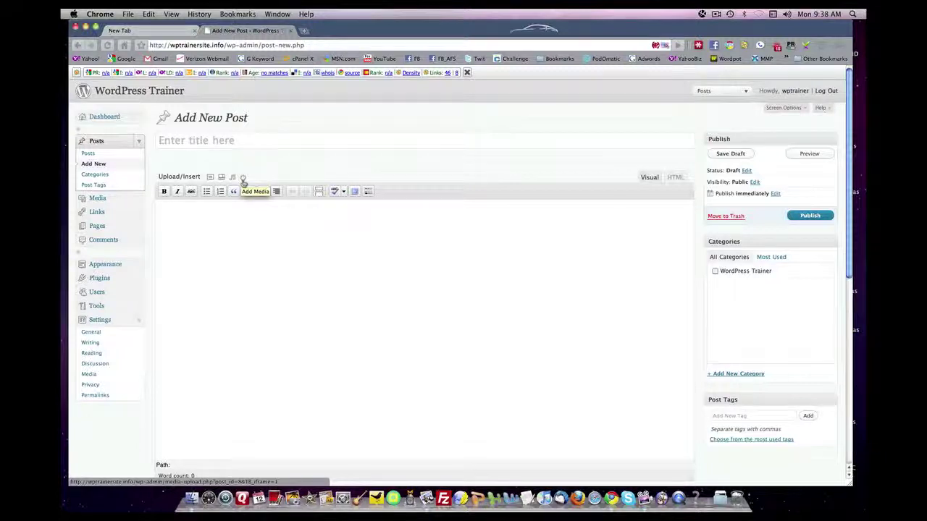
pyautogui.scroll(-2, 219, 249)
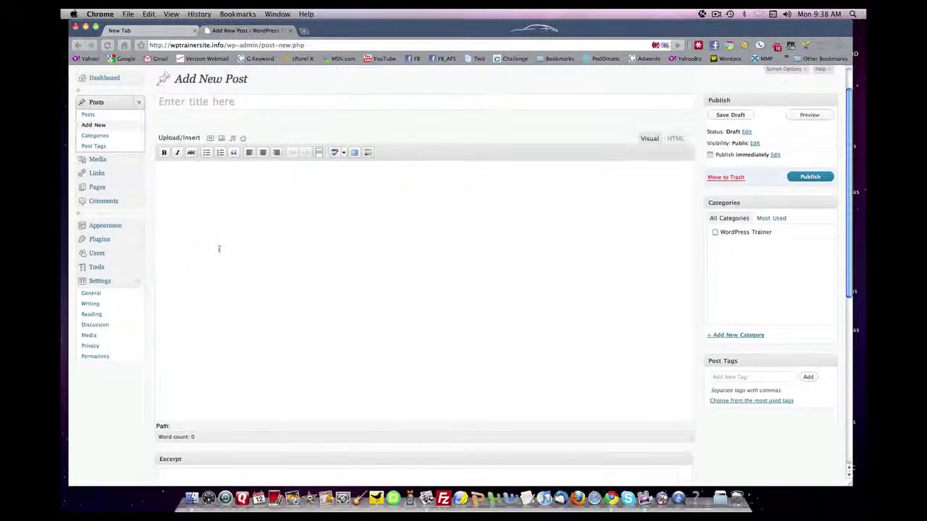
pyautogui.scroll(1, 218, 249)
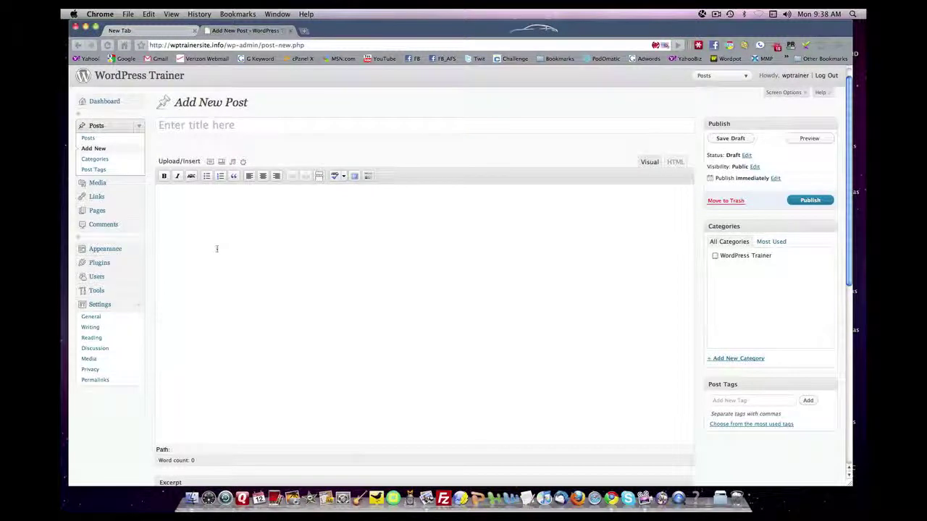
pyautogui.scroll(1, 218, 249)
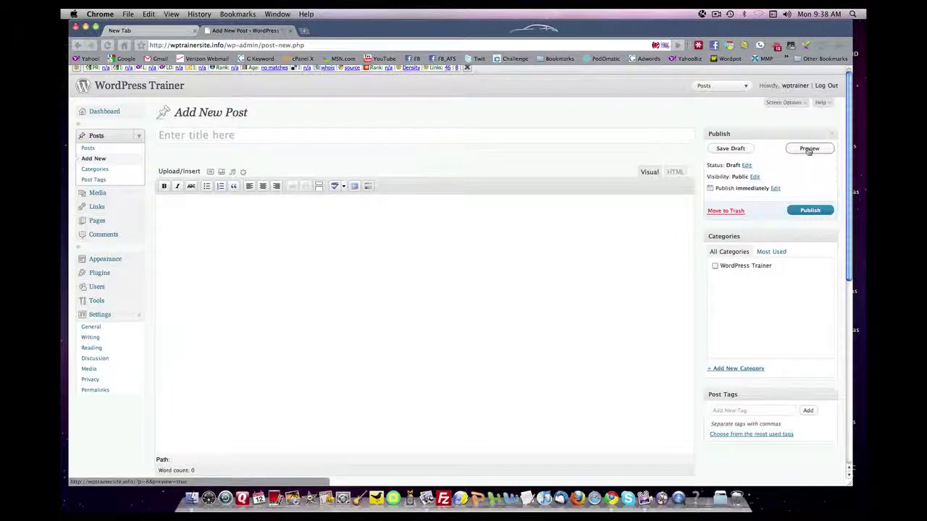
# Inspect the new post's status choices and visibility options, including the option to stick it to the front page.
pyautogui.click(747, 166)
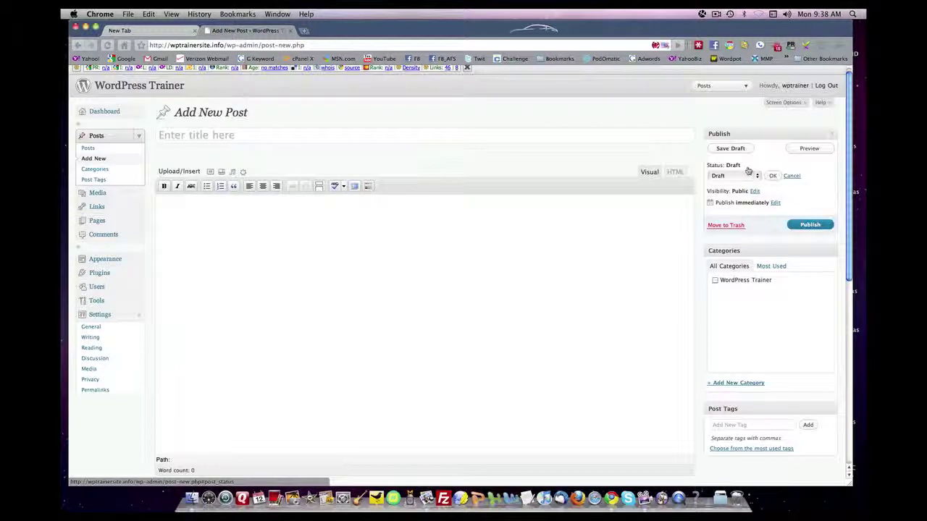
pyautogui.click(758, 178)
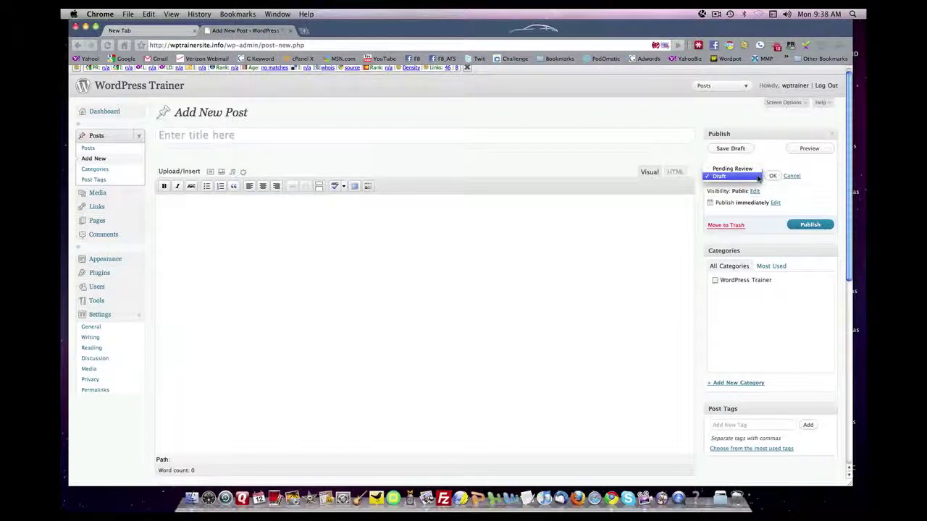
pyautogui.click(753, 176)
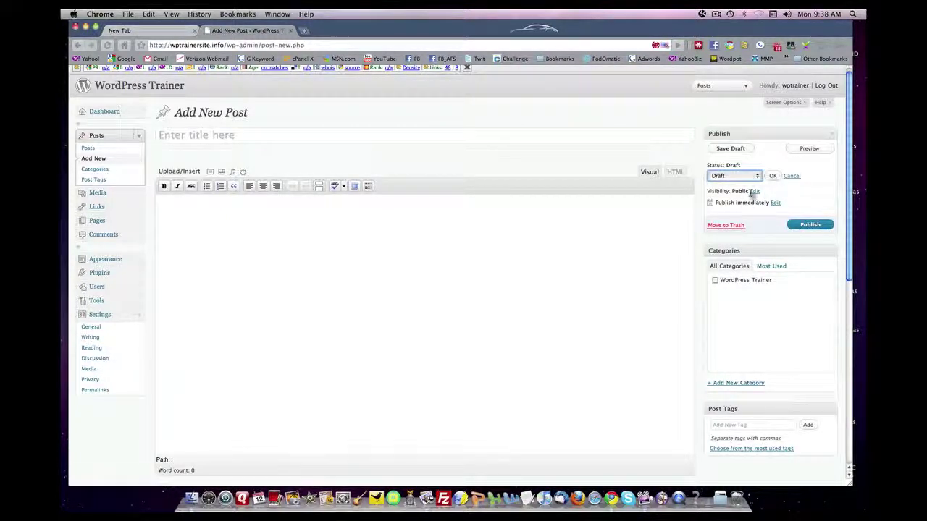
pyautogui.click(755, 191)
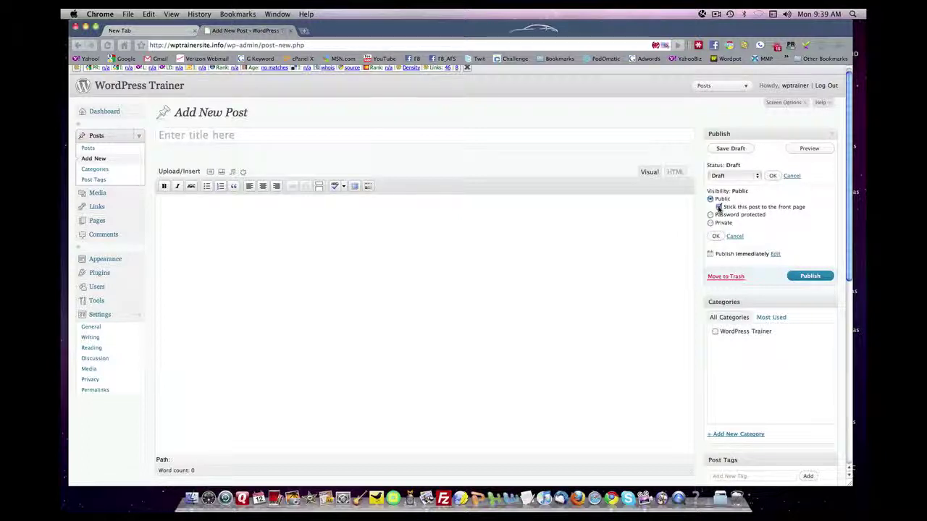
pyautogui.click(719, 208)
# Examine the new post's Categories, Post Tags, Excerpt, Send Trackbacks, Custom Fields, Discussion and Author sections.
pyautogui.scroll(-3, 662, 286)
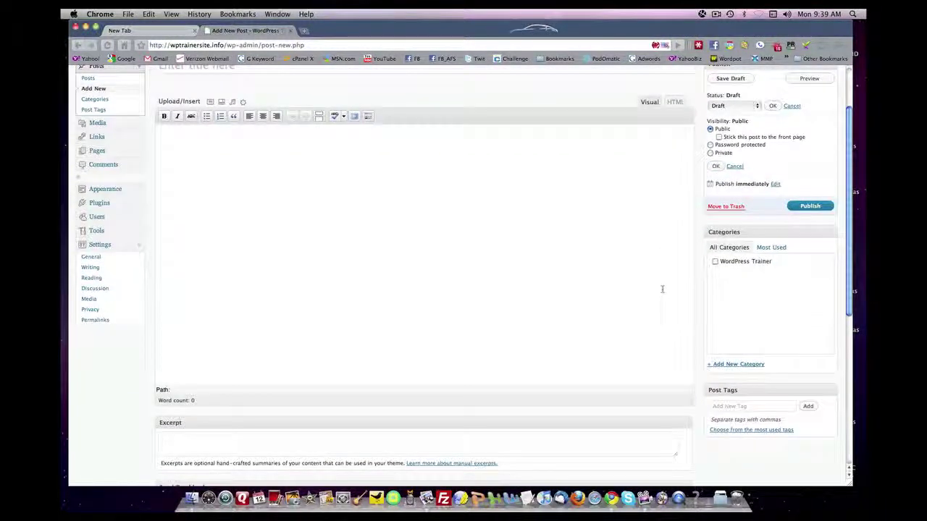
pyautogui.scroll(-2, 722, 279)
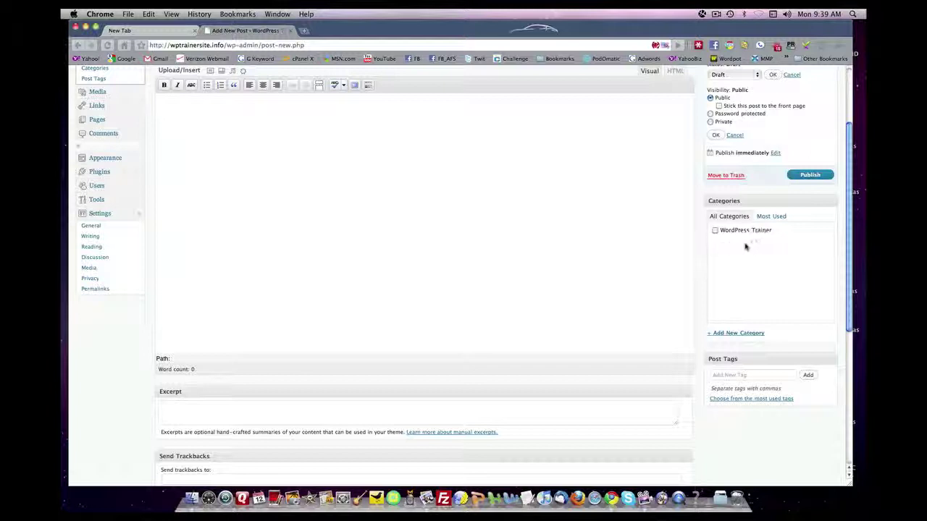
pyautogui.scroll(-5, 738, 248)
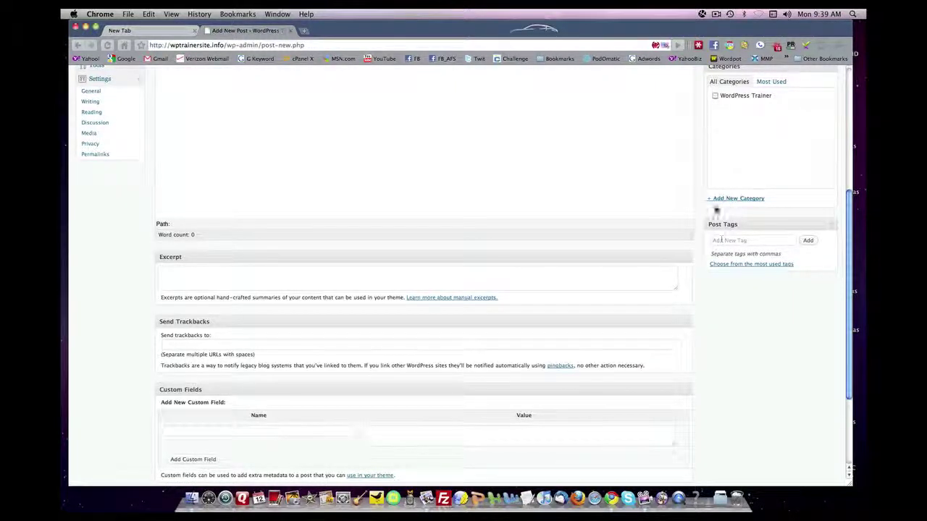
pyautogui.scroll(-2, 717, 249)
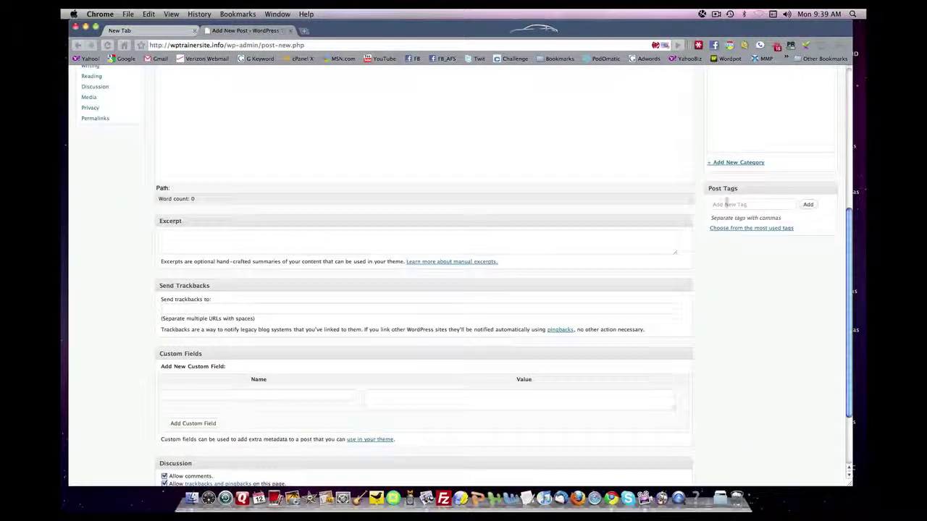
pyautogui.click(765, 205)
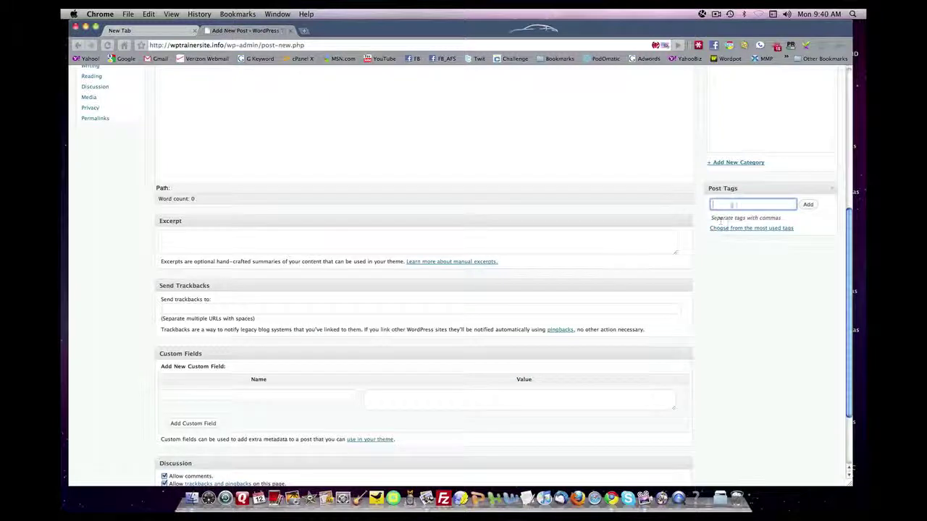
pyautogui.scroll(-2, 743, 244)
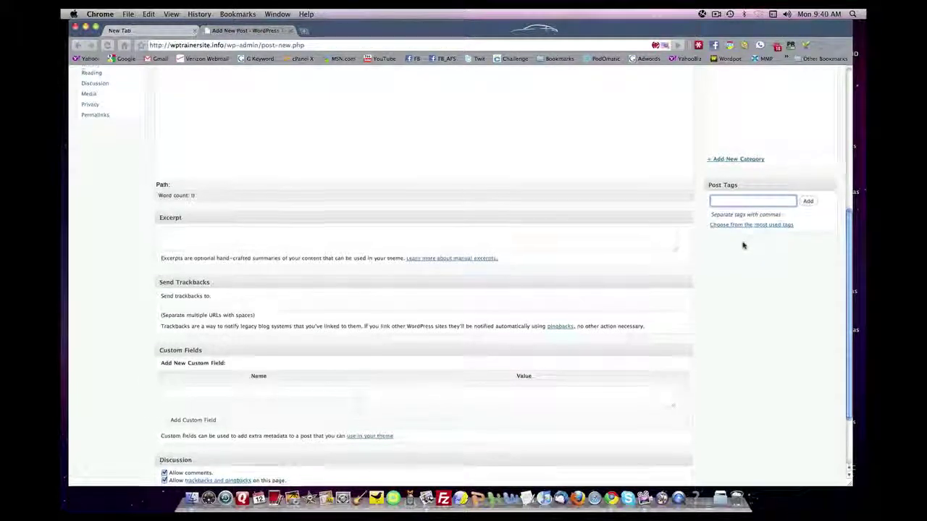
pyautogui.scroll(-2, 743, 246)
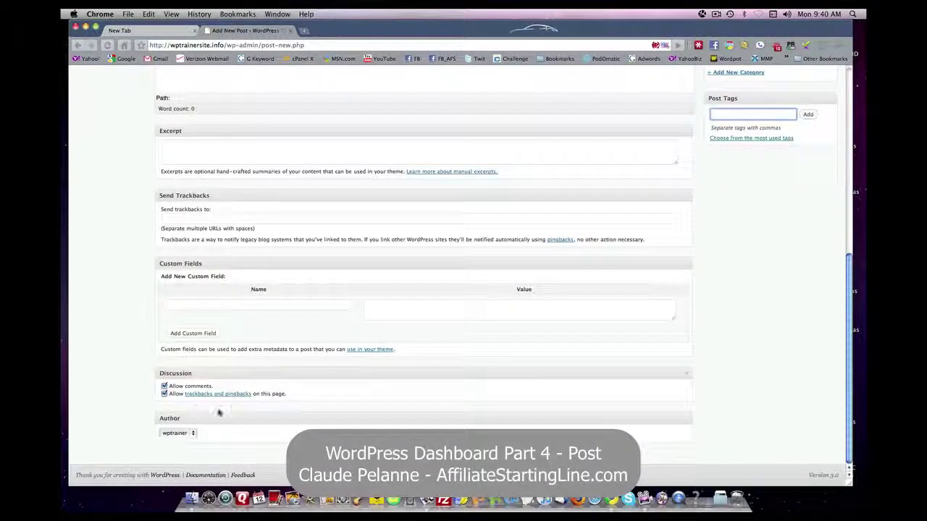
pyautogui.scroll(4, 528, 355)
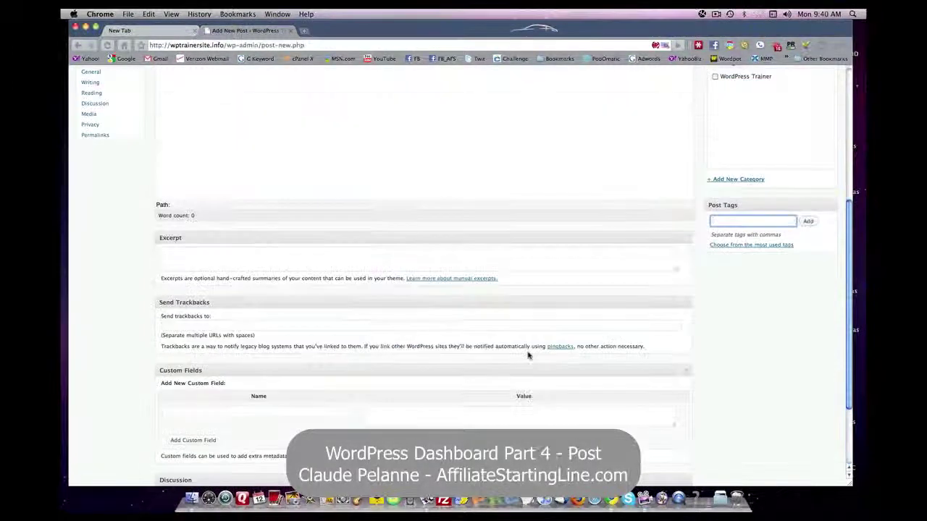
pyautogui.scroll(10, 528, 355)
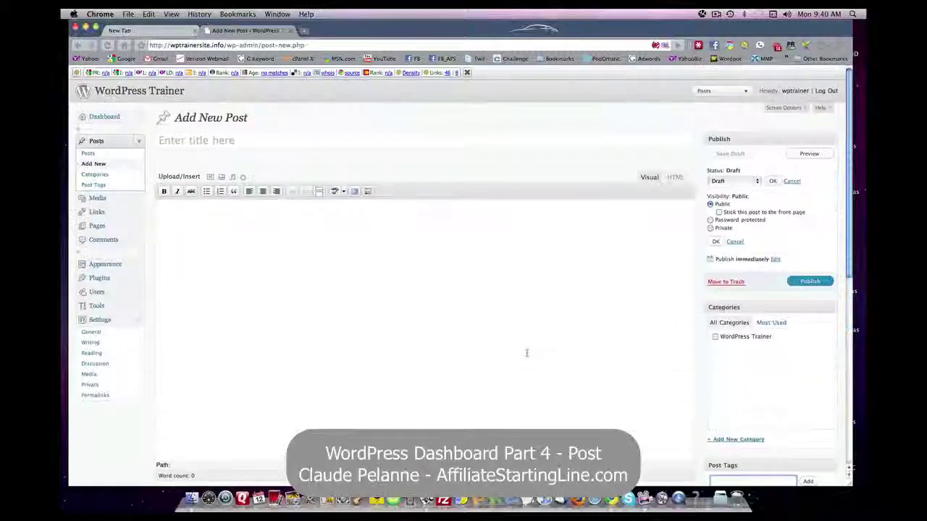